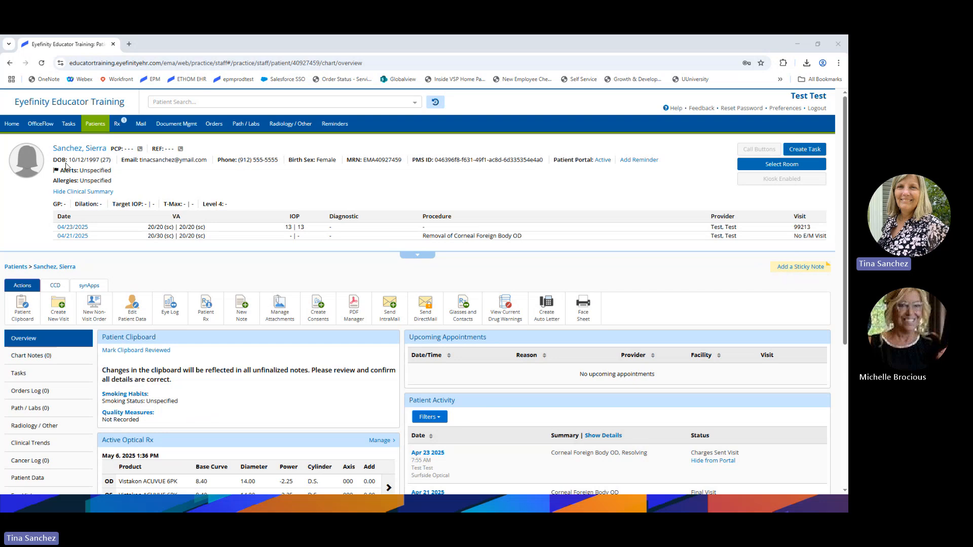
Return to the home page, search for the patient by last name and open the patient's chart.
{"action": "left_click", "coordinate": [11, 126]}
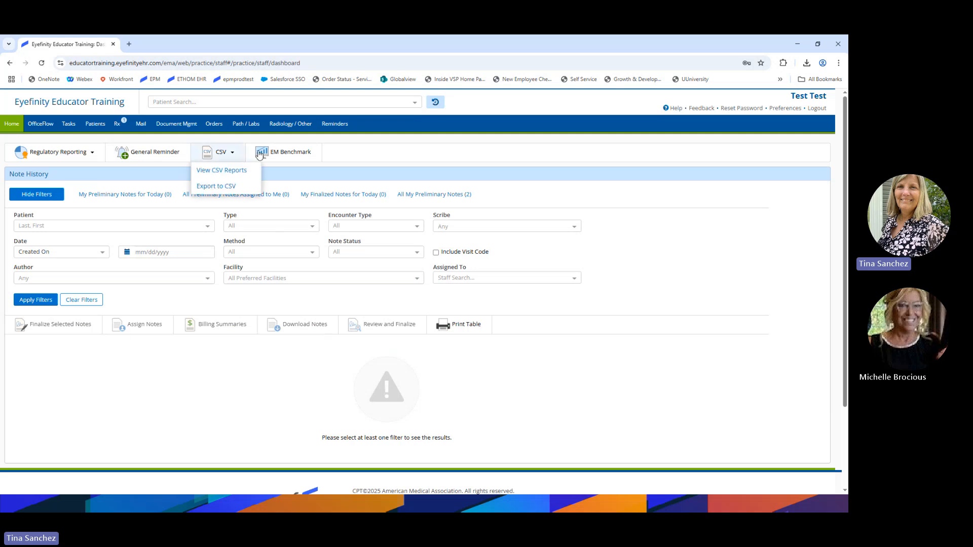
{"action": "left_click", "coordinate": [173, 103]}
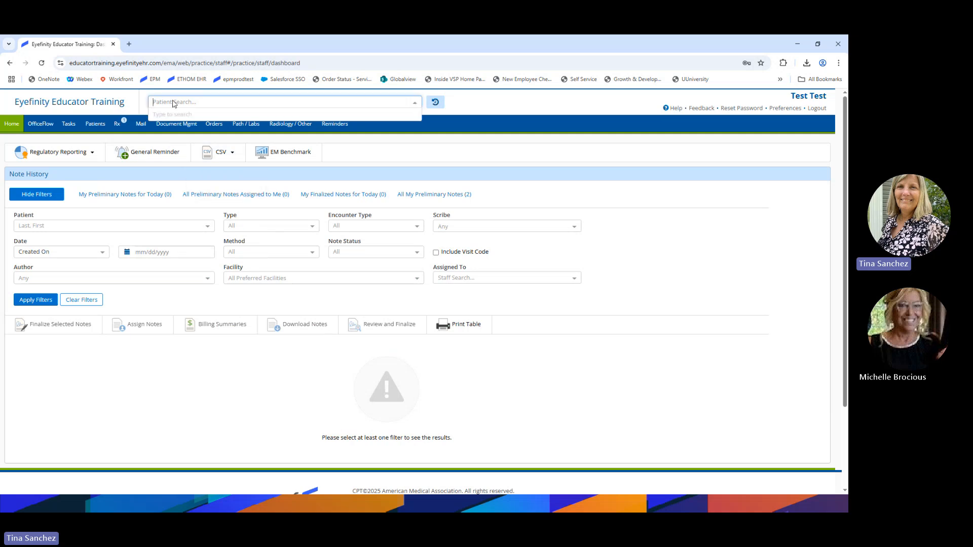
{"action": "type", "text": "sanchez"}
{"action": "left_click", "coordinate": [210, 111]}
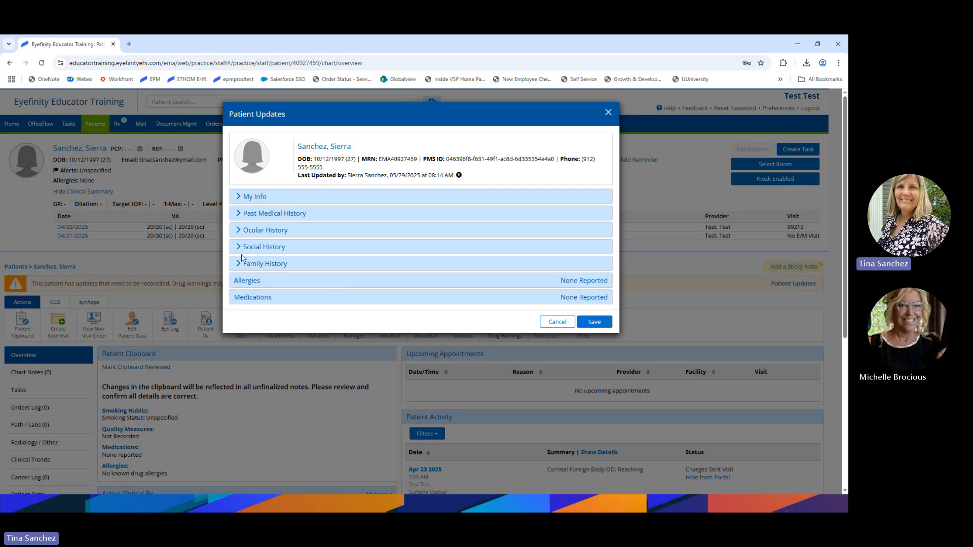
Accept all patient updates from My Info through Family History, and close the Patient Updates window without saving.
{"action": "left_click", "coordinate": [241, 197]}
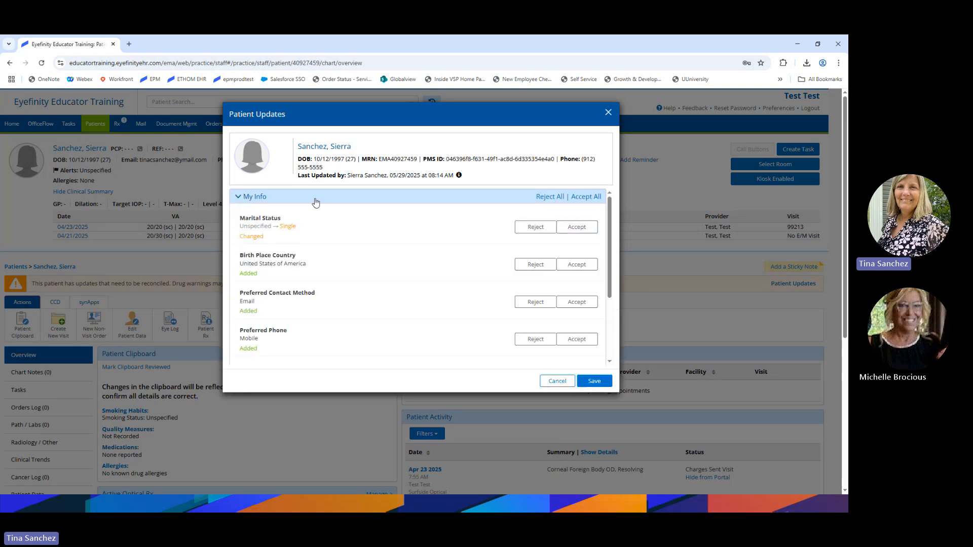
{"action": "scroll", "coordinate": [335, 329], "scroll_direction": "down", "scroll_amount": 1}
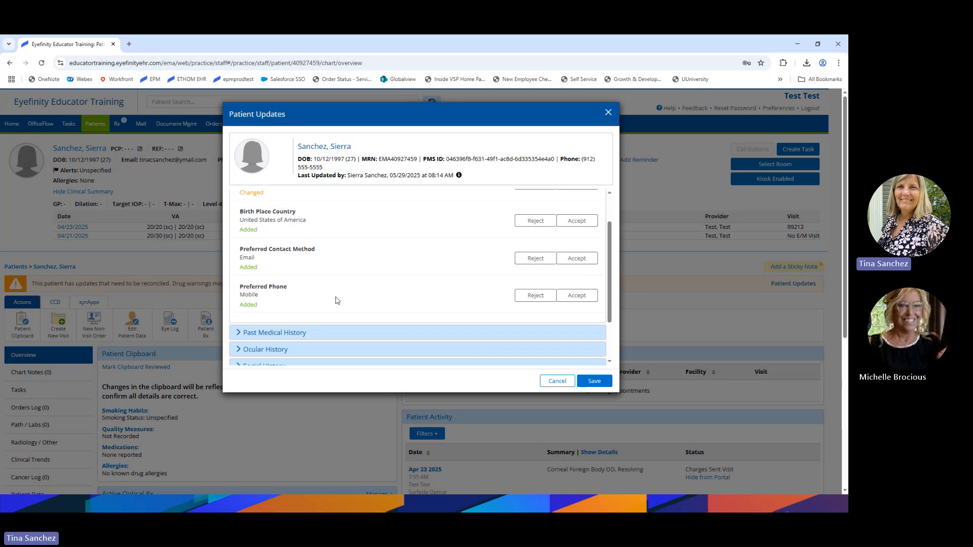
{"action": "scroll", "coordinate": [335, 304], "scroll_direction": "up", "scroll_amount": 1}
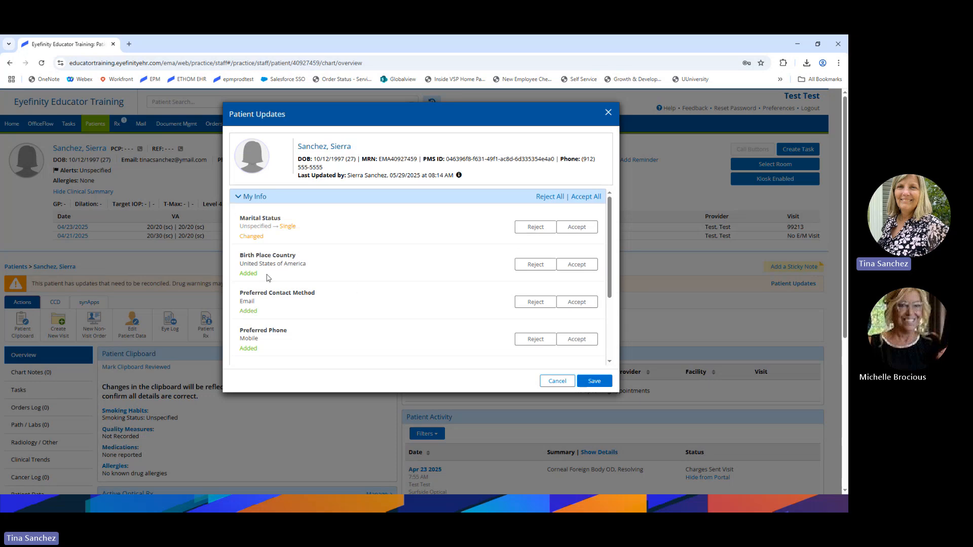
{"action": "left_click", "coordinate": [588, 197]}
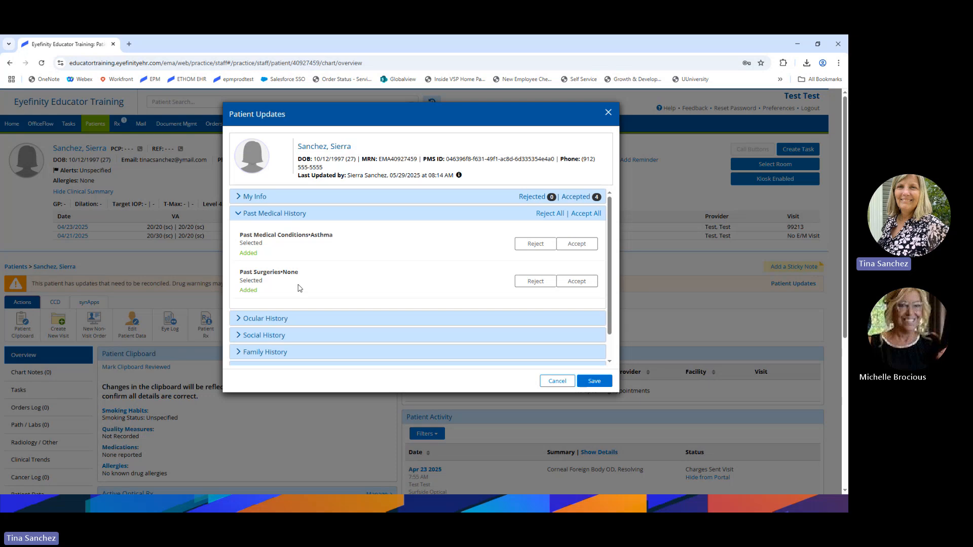
{"action": "left_click", "coordinate": [585, 214]}
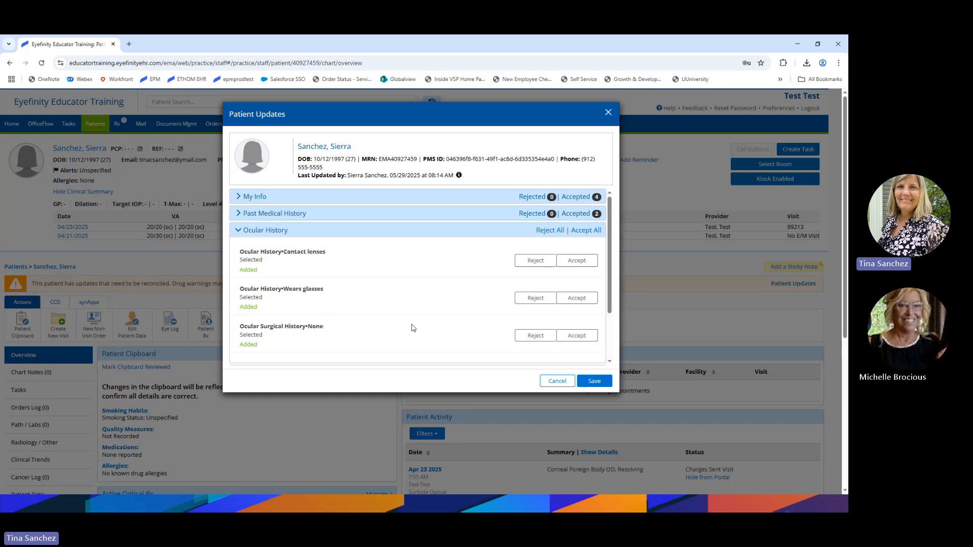
{"action": "left_click", "coordinate": [585, 231]}
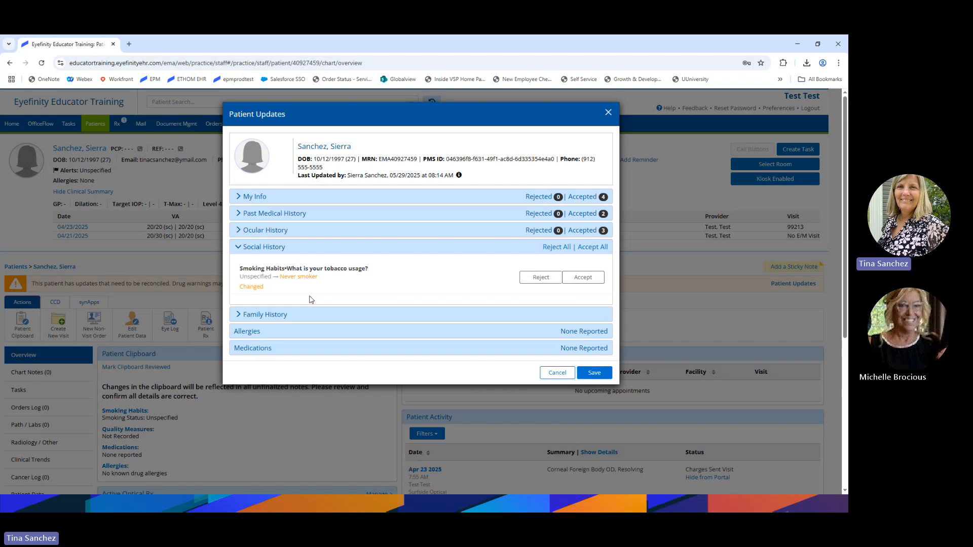
{"action": "left_click", "coordinate": [594, 247]}
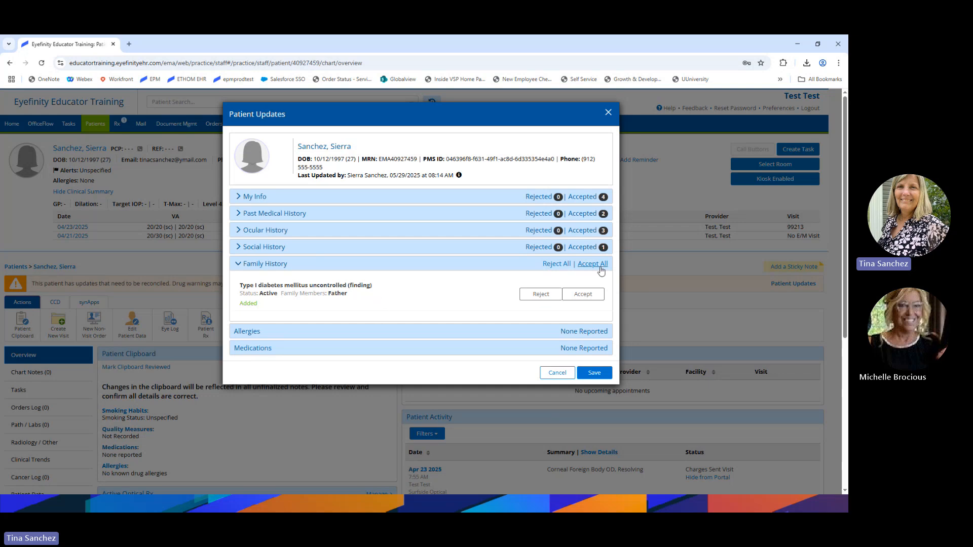
{"action": "left_click", "coordinate": [590, 297]}
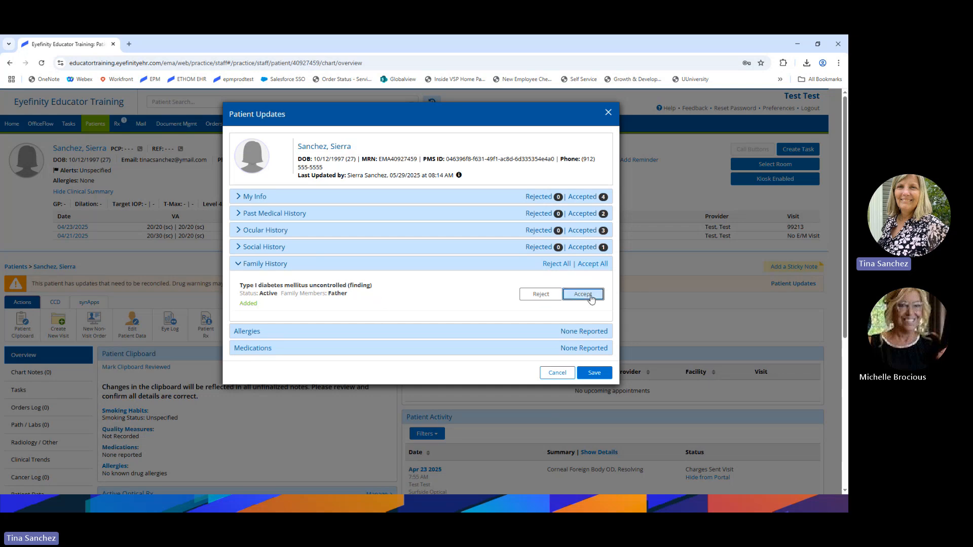
{"action": "left_click", "coordinate": [591, 264]}
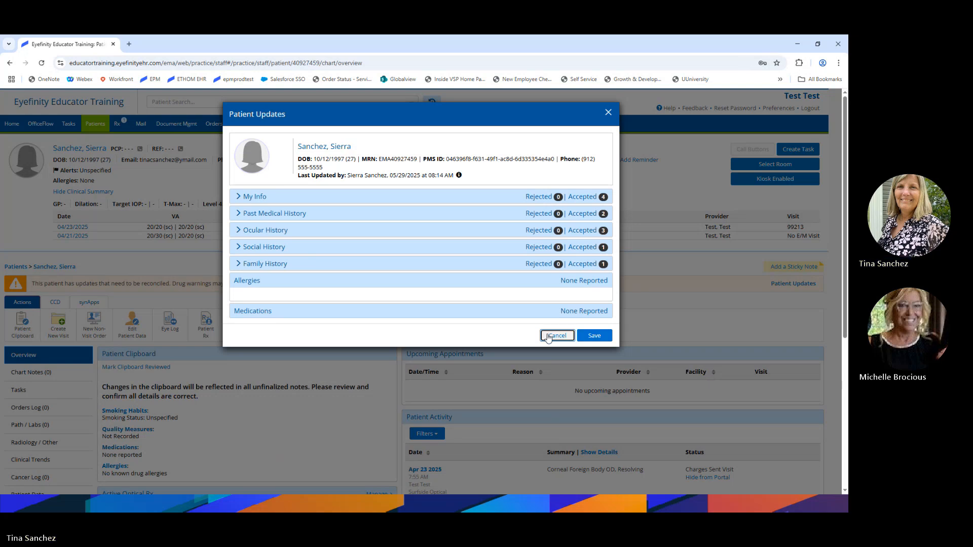
{"action": "left_click", "coordinate": [556, 335]}
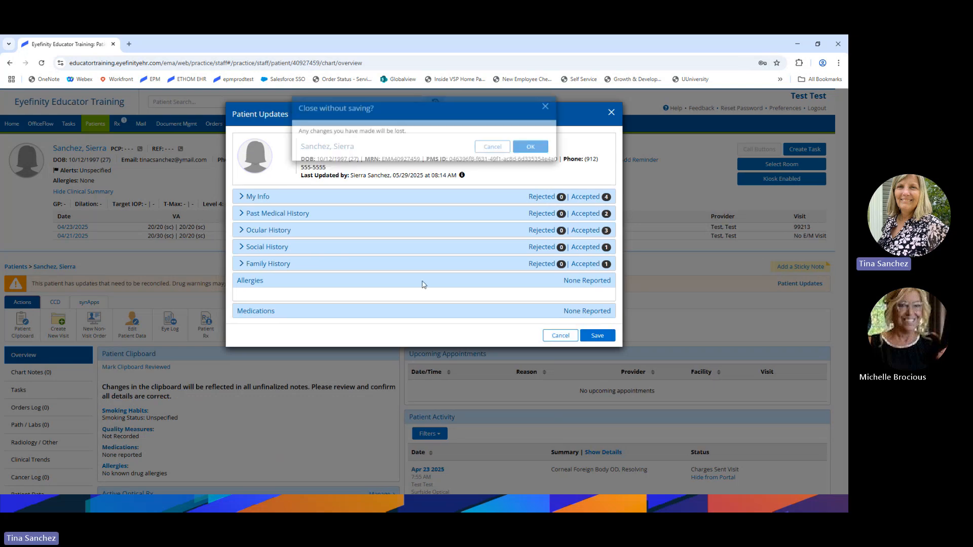
{"action": "left_click", "coordinate": [544, 156]}
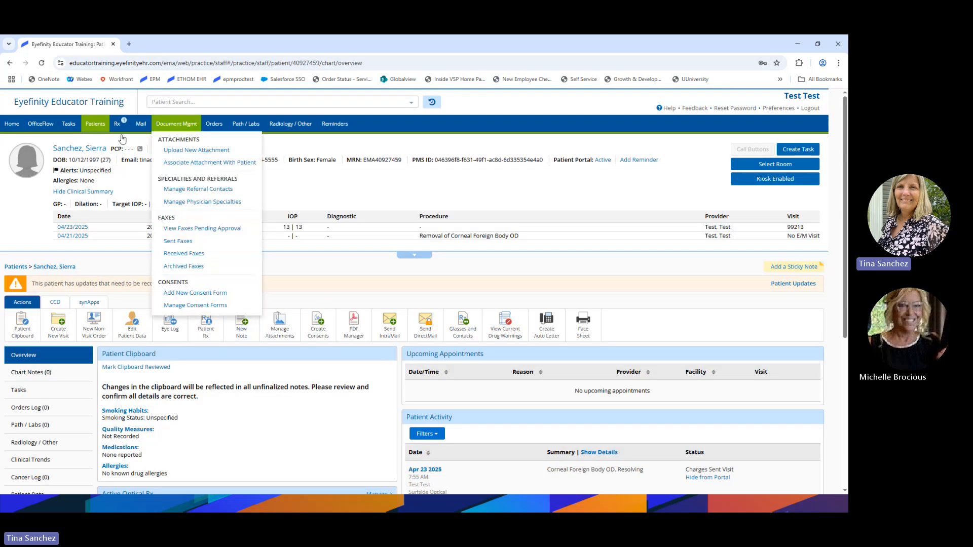
Reopen the patient's chart from the home page by last-name search, and close its Patient Updates without saving.
{"action": "left_click", "coordinate": [12, 124]}
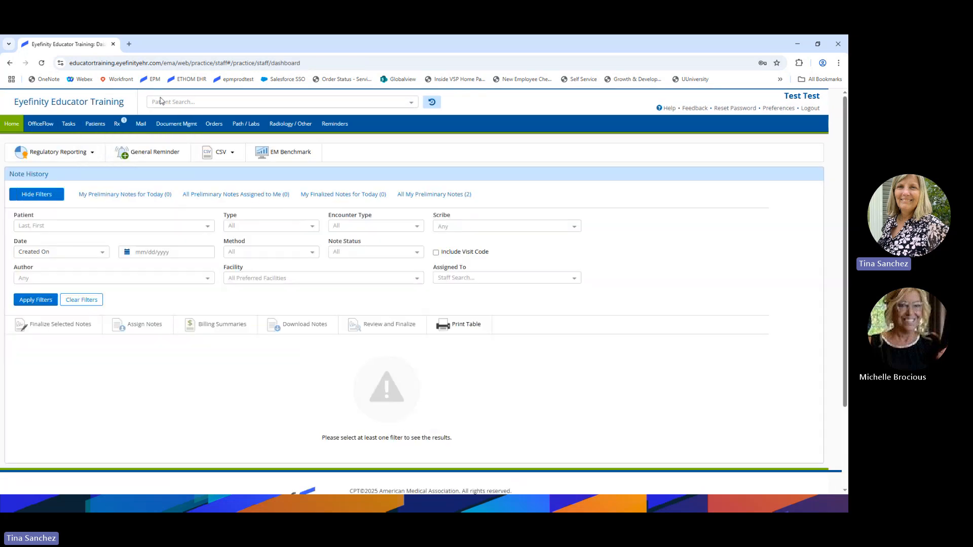
{"action": "left_click", "coordinate": [181, 103]}
{"action": "type", "text": "sanchez"}
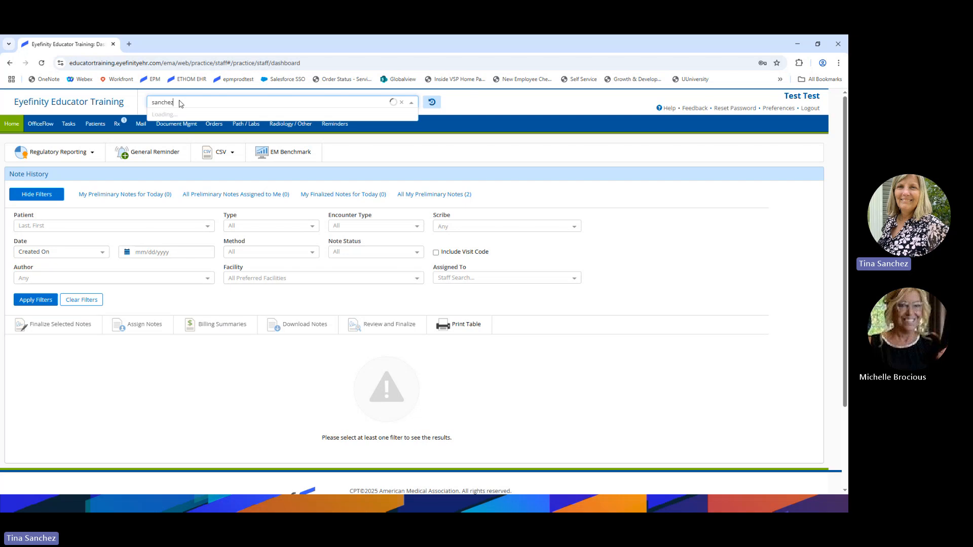
{"action": "mouse_move", "coordinate": [212, 146]}
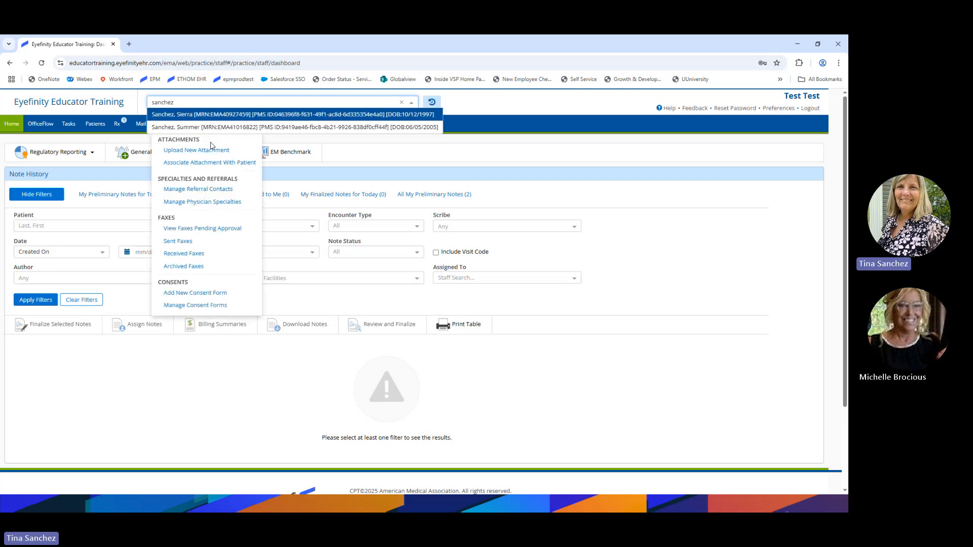
{"action": "left_click", "coordinate": [183, 115]}
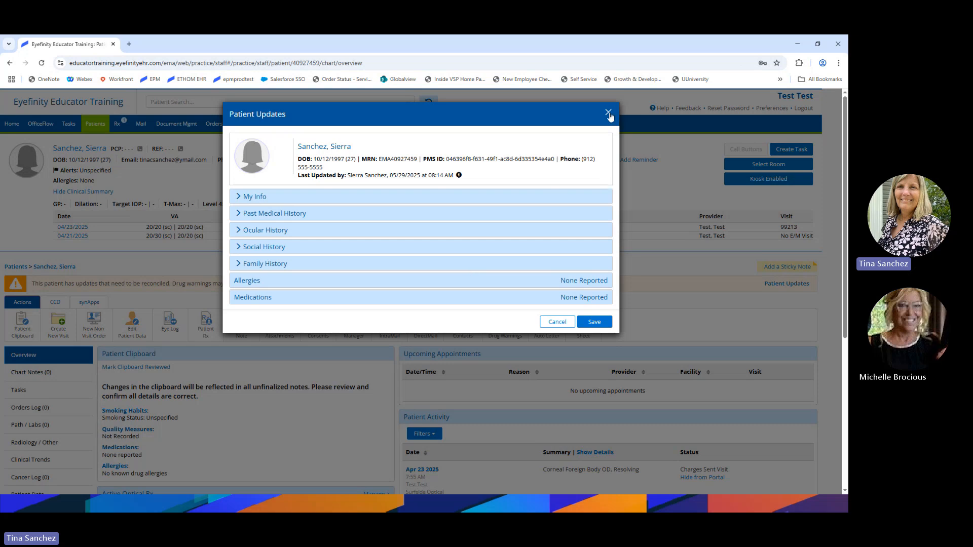
{"action": "left_click", "coordinate": [552, 326]}
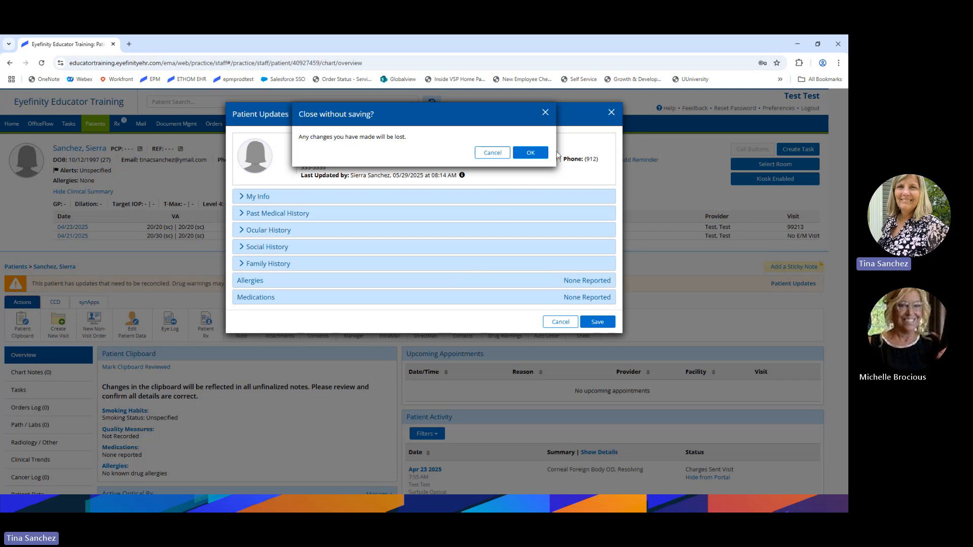
{"action": "left_click", "coordinate": [534, 155]}
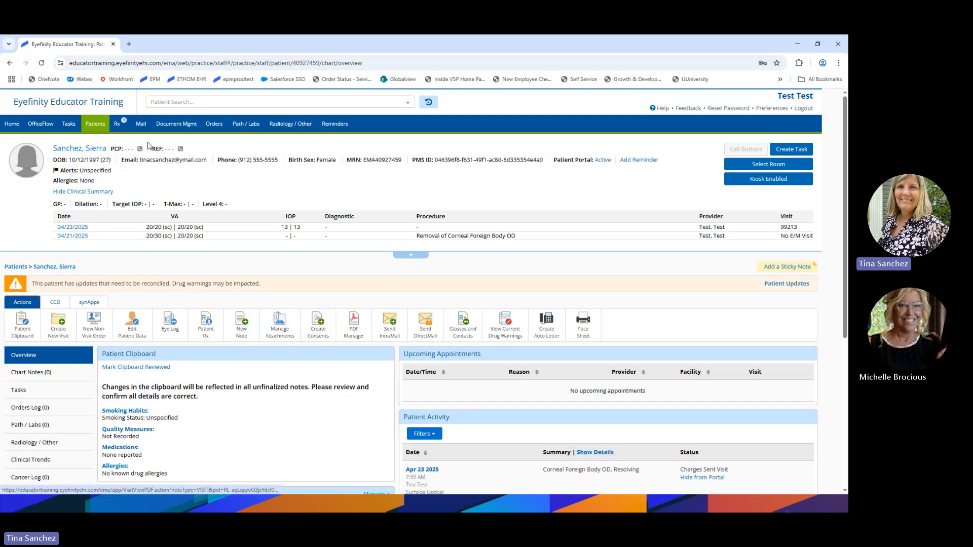
Go back to the home page, look up the patient's last name and open the same chart again.
{"action": "left_click", "coordinate": [11, 124]}
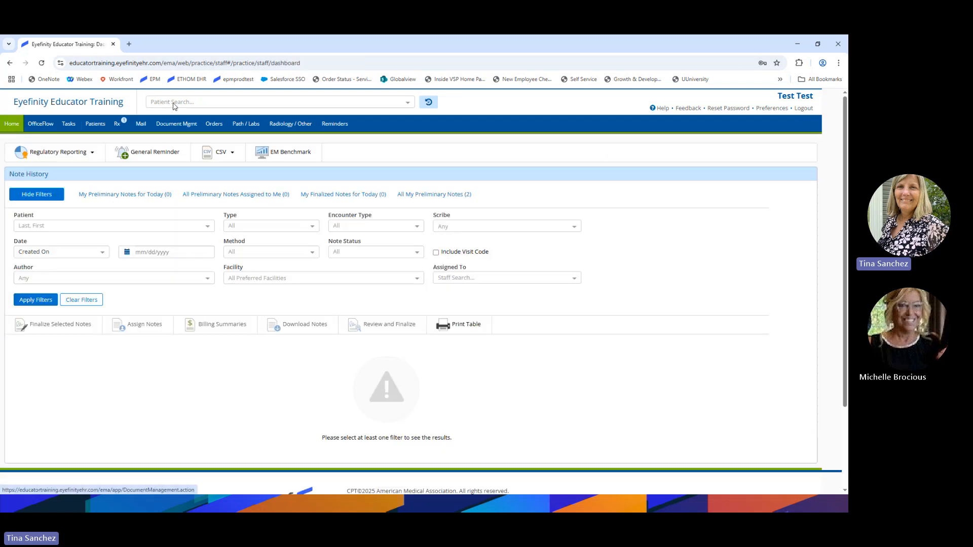
{"action": "left_click", "coordinate": [176, 102]}
{"action": "type", "text": "sanchez"}
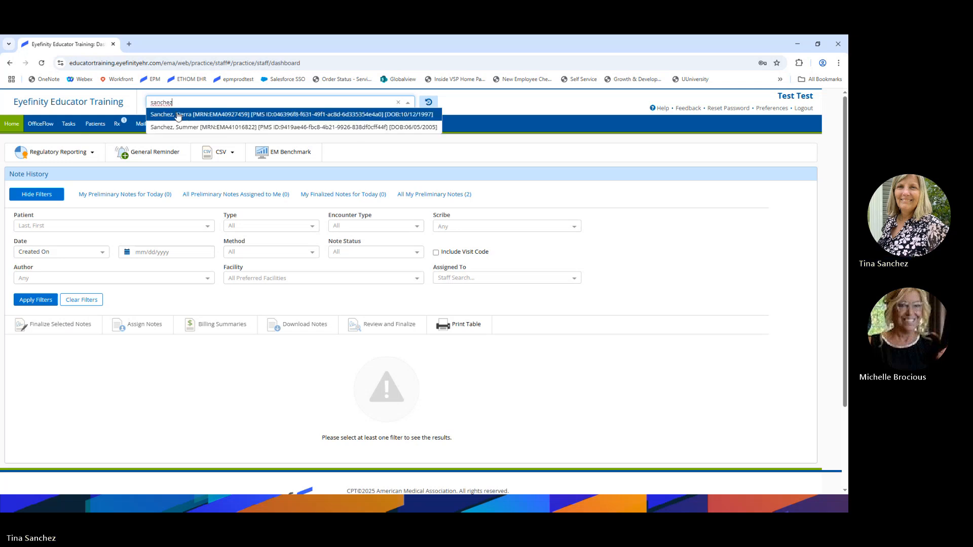
{"action": "left_click", "coordinate": [178, 115]}
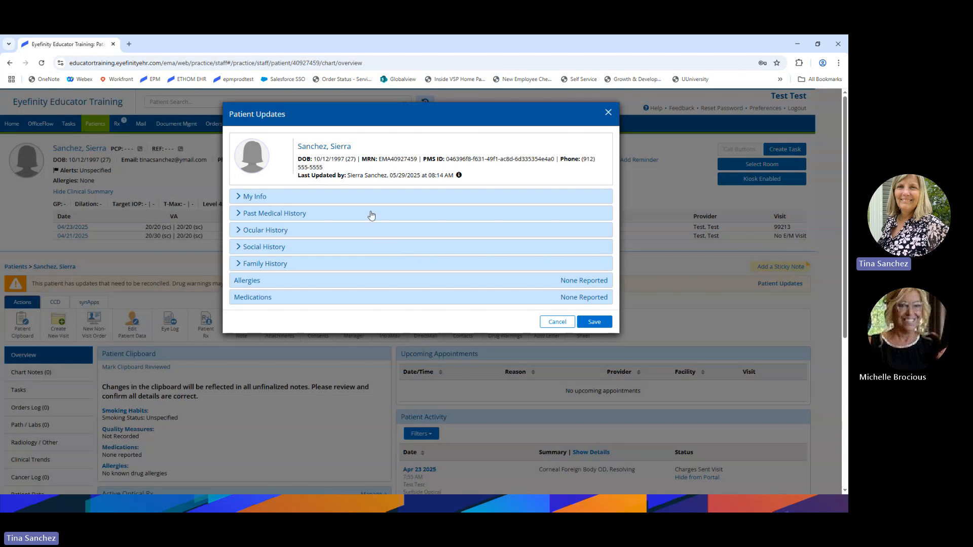
Accept all updates in My Info, Past Medical, Ocular, Social and Family History, and save them to the chart.
{"action": "left_click", "coordinate": [237, 197]}
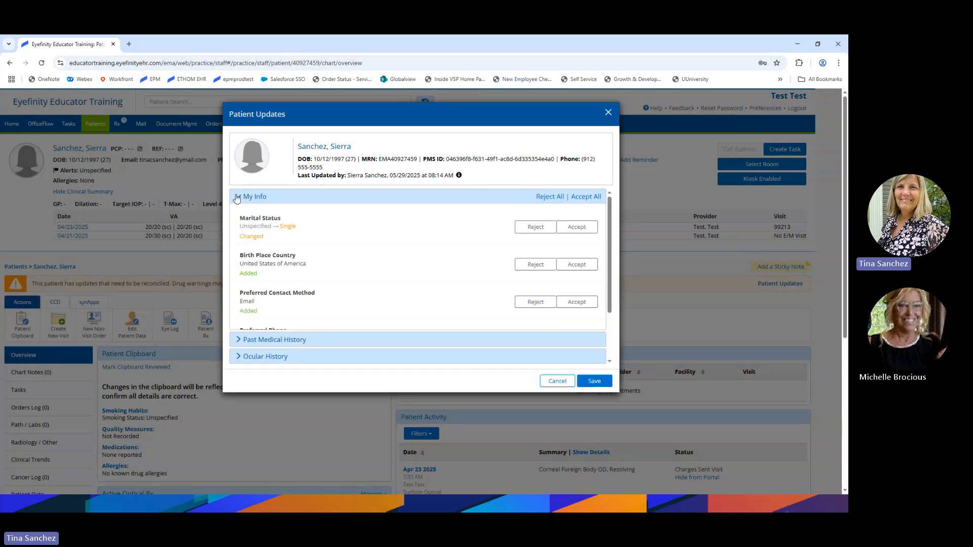
{"action": "left_click", "coordinate": [583, 197]}
{"action": "left_click", "coordinate": [585, 213]}
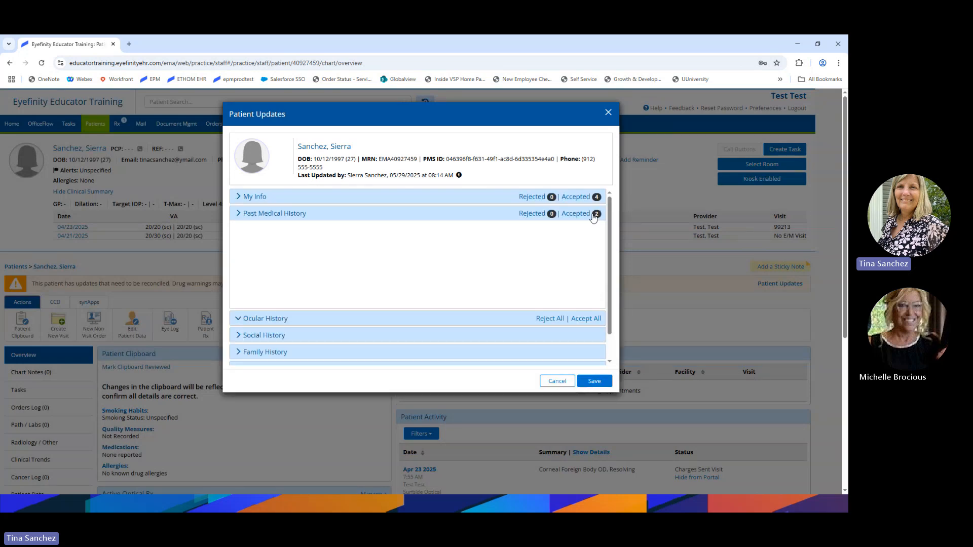
{"action": "left_click", "coordinate": [587, 230]}
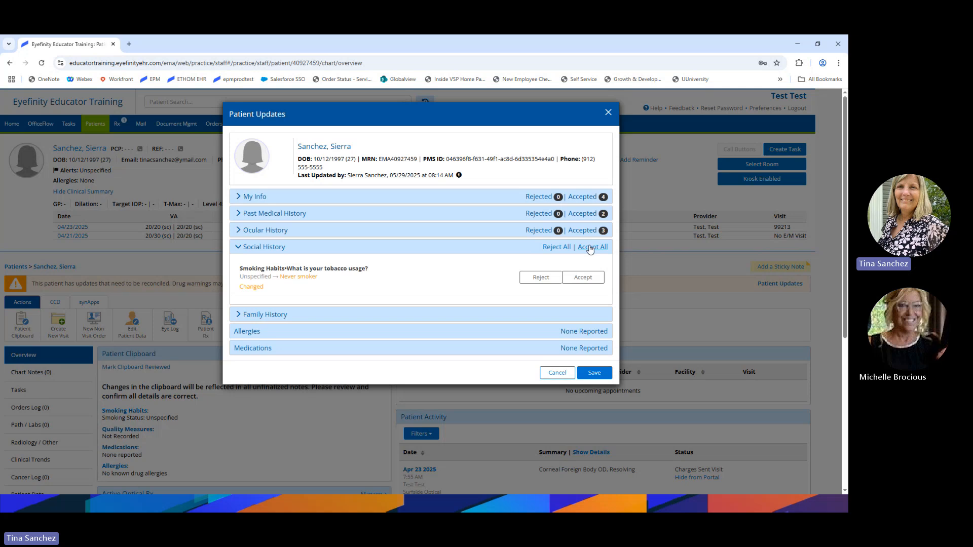
{"action": "left_click", "coordinate": [589, 247]}
{"action": "left_click", "coordinate": [592, 264]}
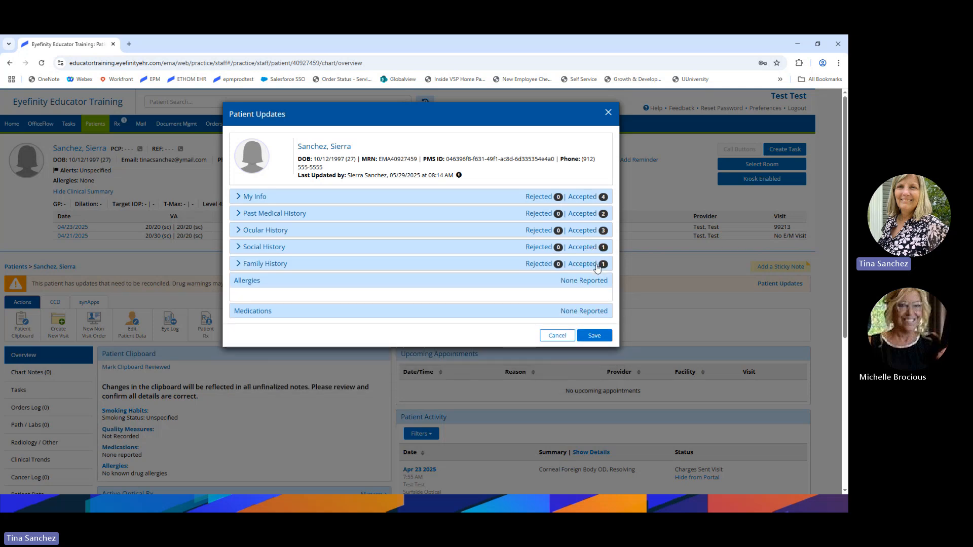
{"action": "left_click", "coordinate": [597, 336]}
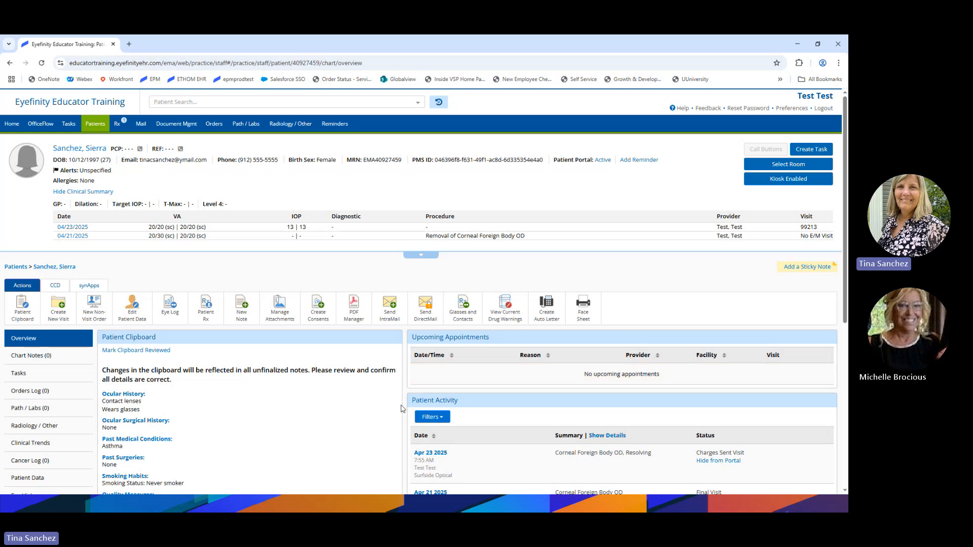
Review the ocular, medical, social and family history entries in the Patient Clipboard.
{"action": "scroll", "coordinate": [408, 417], "scroll_direction": "down", "scroll_amount": 2}
{"action": "scroll", "coordinate": [409, 418], "scroll_direction": "down", "scroll_amount": 1}
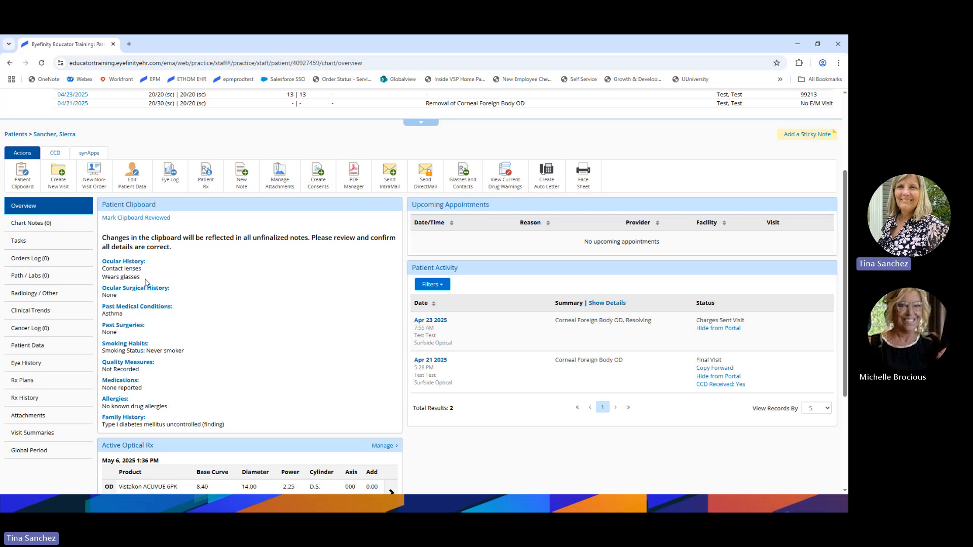
{"action": "scroll", "coordinate": [182, 296], "scroll_direction": "down", "scroll_amount": 1}
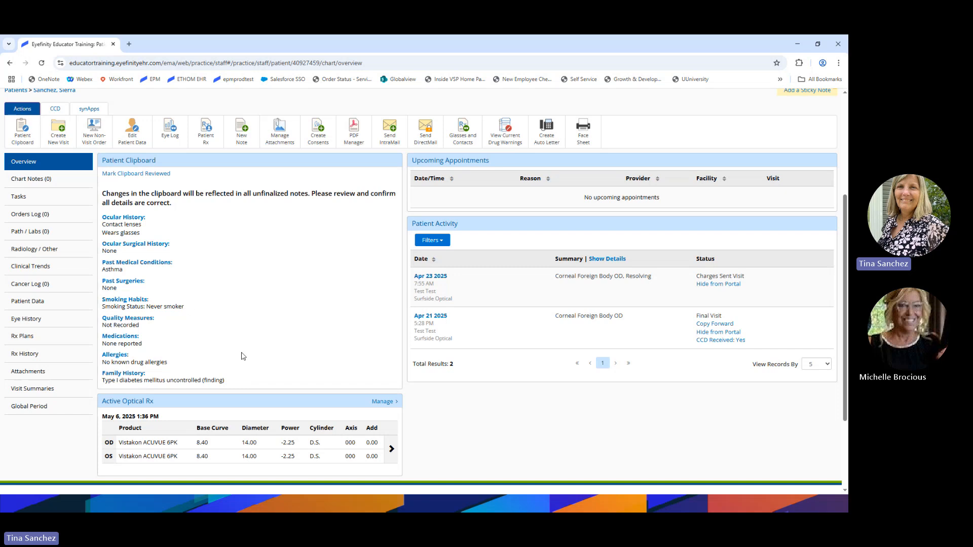
{"action": "scroll", "coordinate": [265, 430], "scroll_direction": "up", "scroll_amount": 2}
{"action": "scroll", "coordinate": [264, 434], "scroll_direction": "up", "scroll_amount": 1}
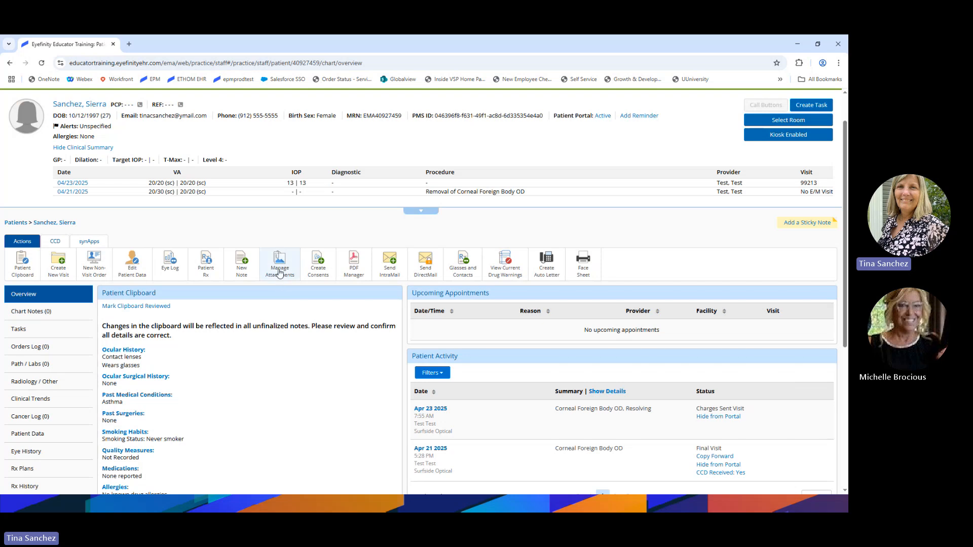
Check the patient's attachments for the kiosk financial and treatment consent PDF, and return to the chart overview.
{"action": "left_click", "coordinate": [279, 270]}
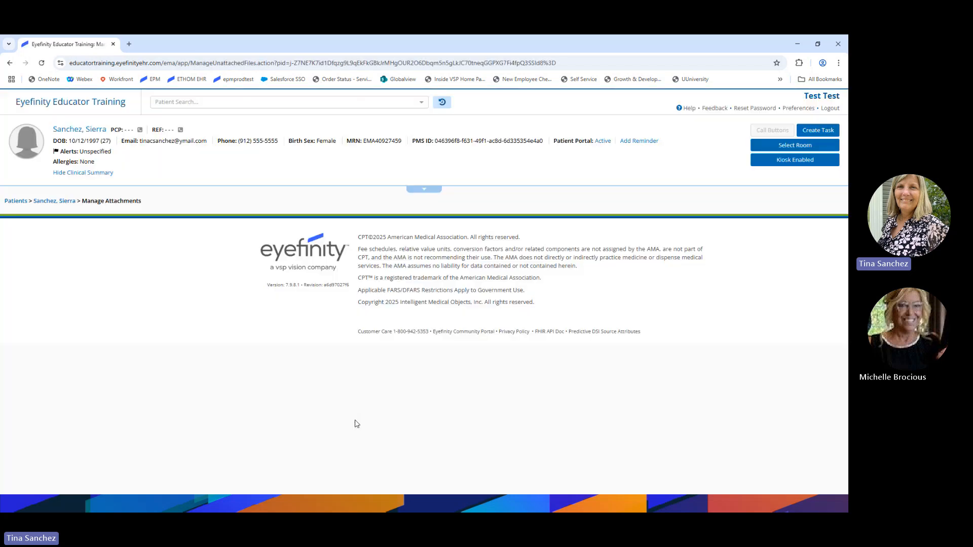
{"action": "scroll", "coordinate": [232, 425], "scroll_direction": "down", "scroll_amount": 2}
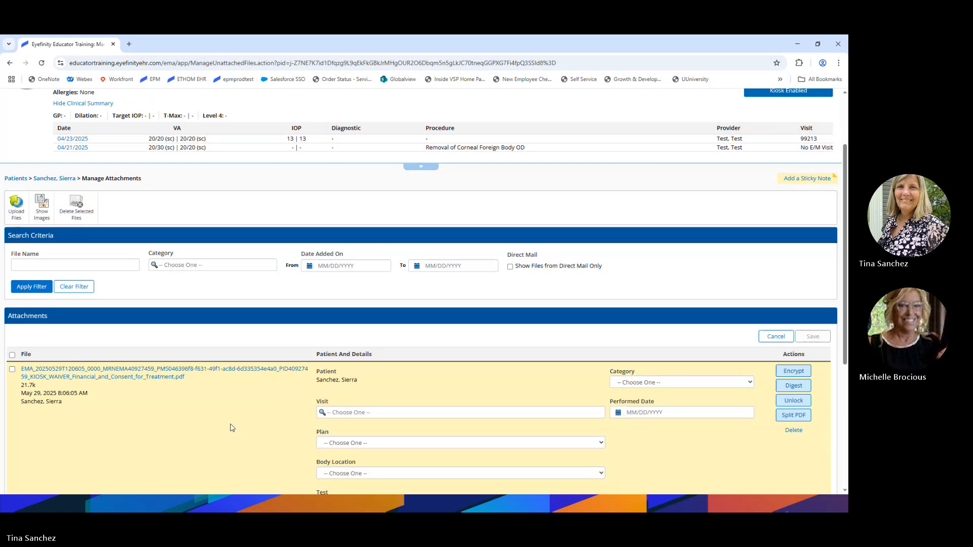
{"action": "scroll", "coordinate": [232, 426], "scroll_direction": "up", "scroll_amount": 2}
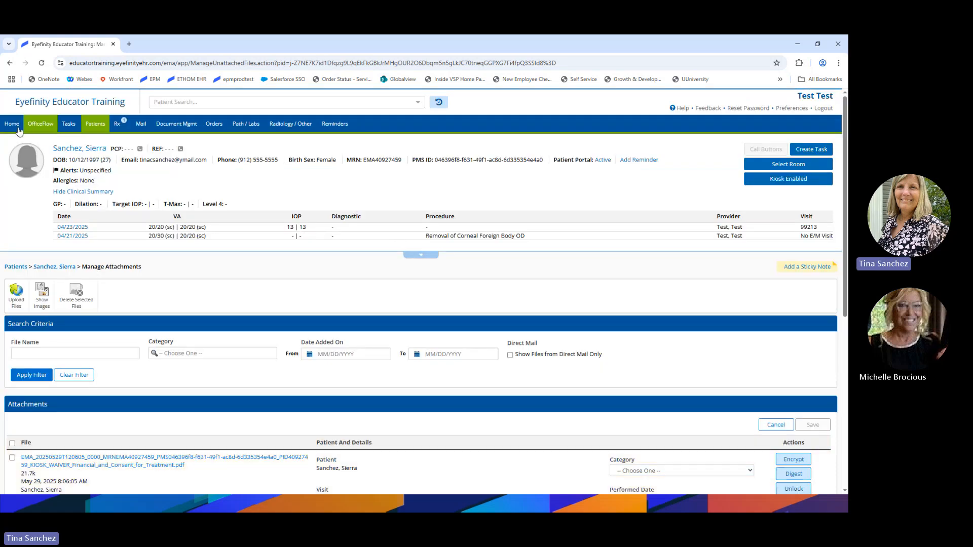
{"action": "left_click", "coordinate": [76, 150]}
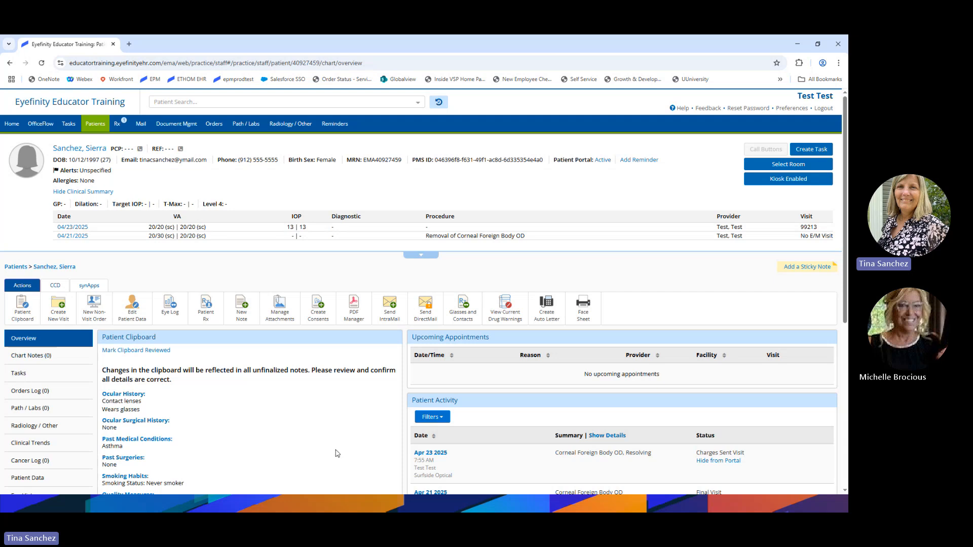
Open the patient's attachment manager and locate the kiosk waiver file for Financial and Consent for Treatment.
{"action": "scroll", "coordinate": [337, 453], "scroll_direction": "down", "scroll_amount": 1}
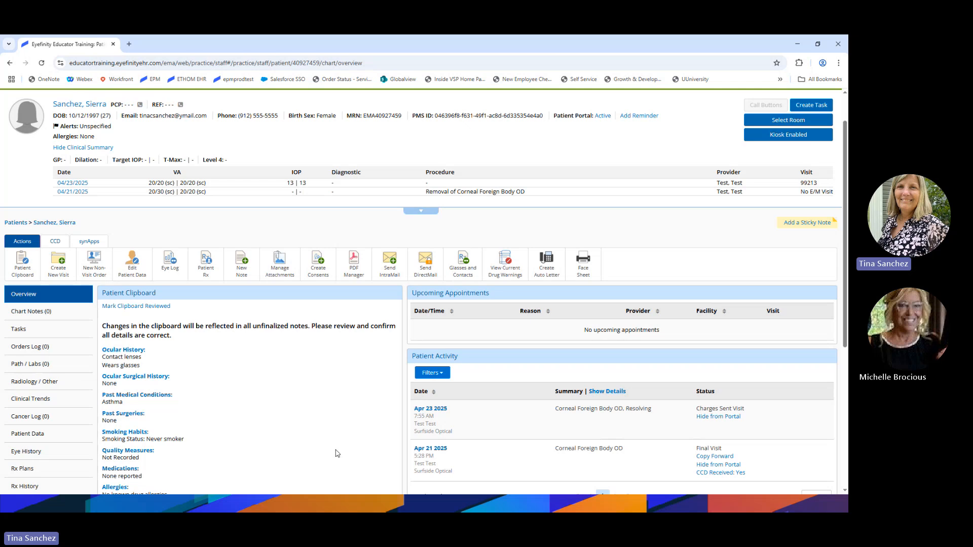
{"action": "left_click", "coordinate": [287, 267]}
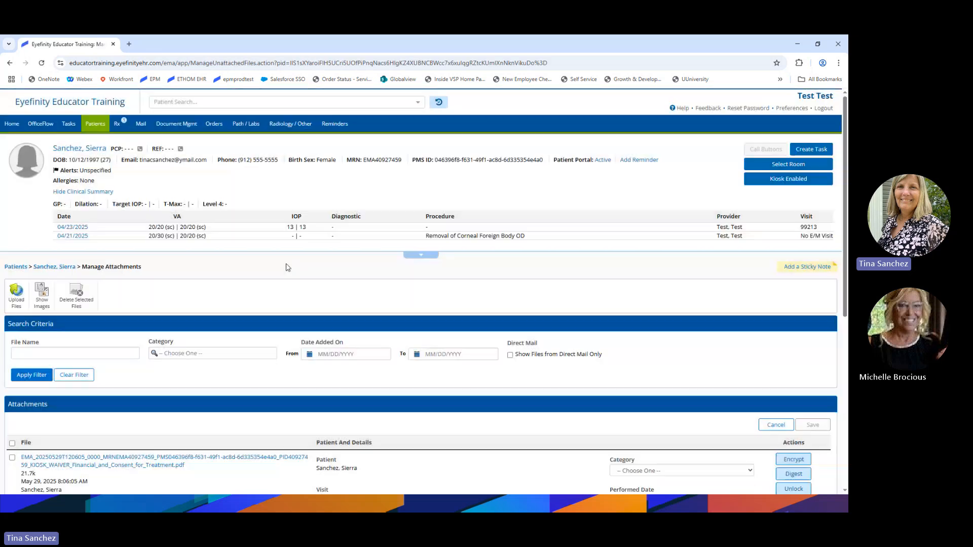
{"action": "scroll", "coordinate": [310, 287], "scroll_direction": "down", "scroll_amount": 3}
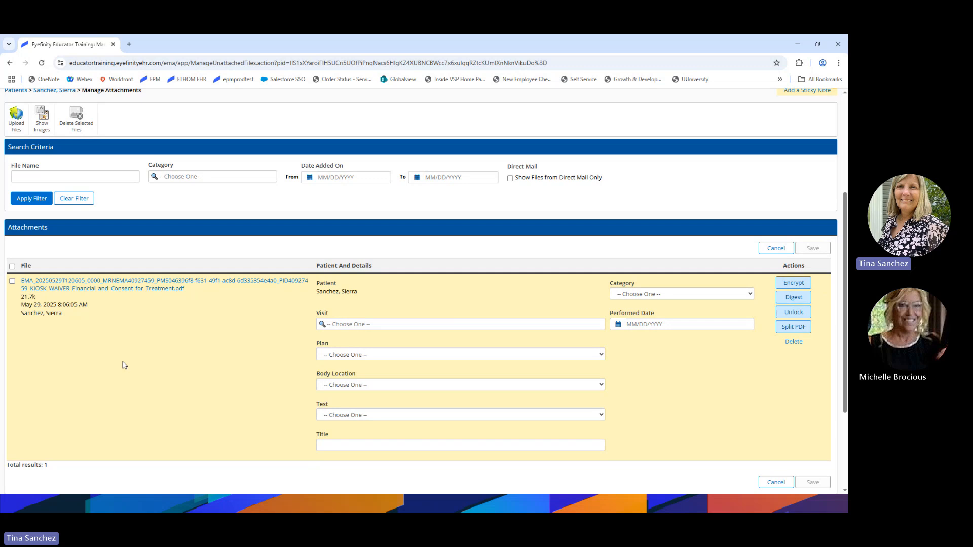
{"action": "scroll", "coordinate": [124, 365], "scroll_direction": "down", "scroll_amount": 1}
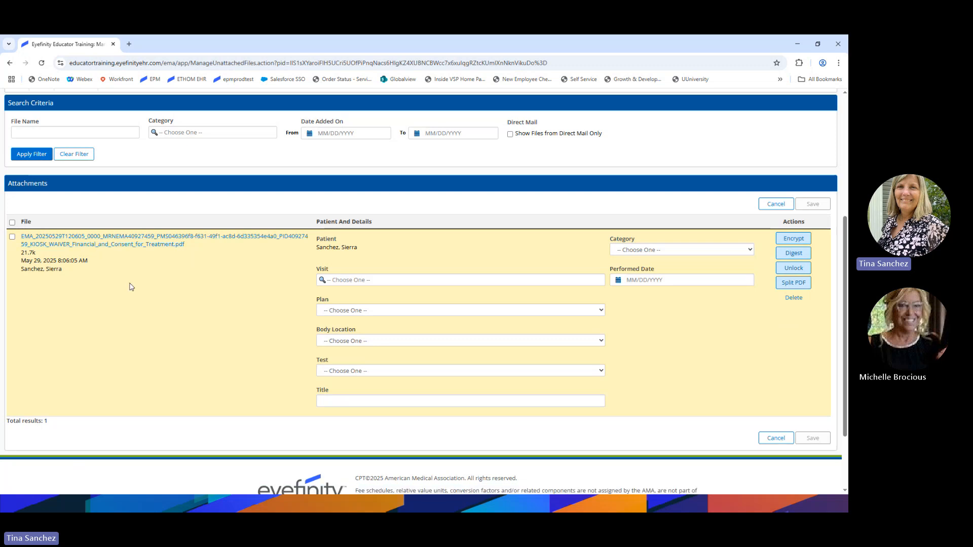
Open the Financial and Consent for Treatment PDF, look through its pages and close it.
{"action": "left_click", "coordinate": [81, 242]}
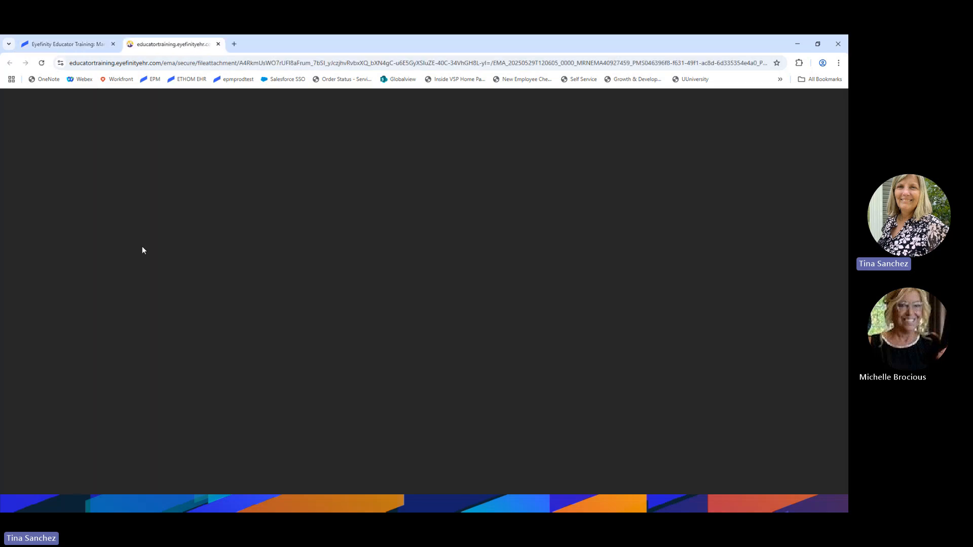
{"action": "scroll", "coordinate": [570, 345], "scroll_direction": "down", "scroll_amount": 15}
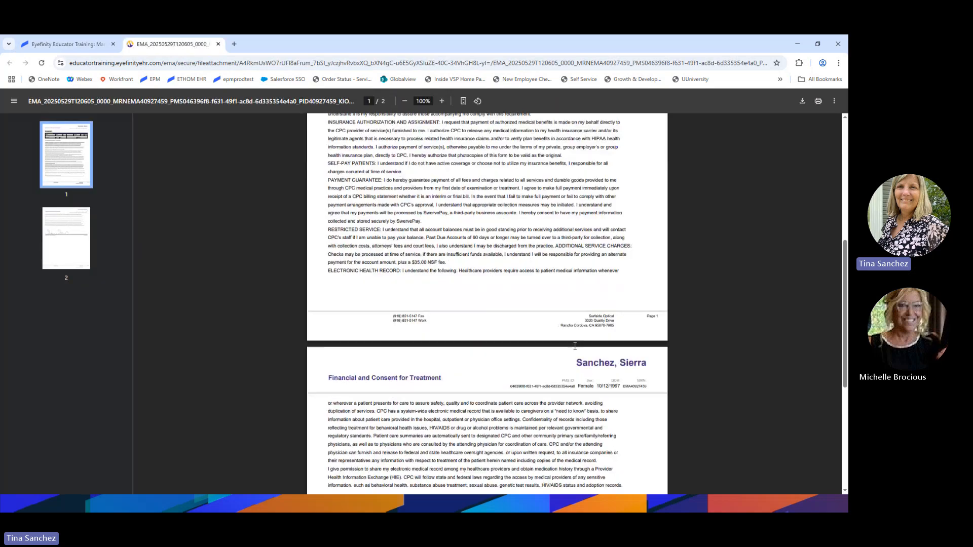
{"action": "scroll", "coordinate": [570, 347], "scroll_direction": "up", "scroll_amount": 6}
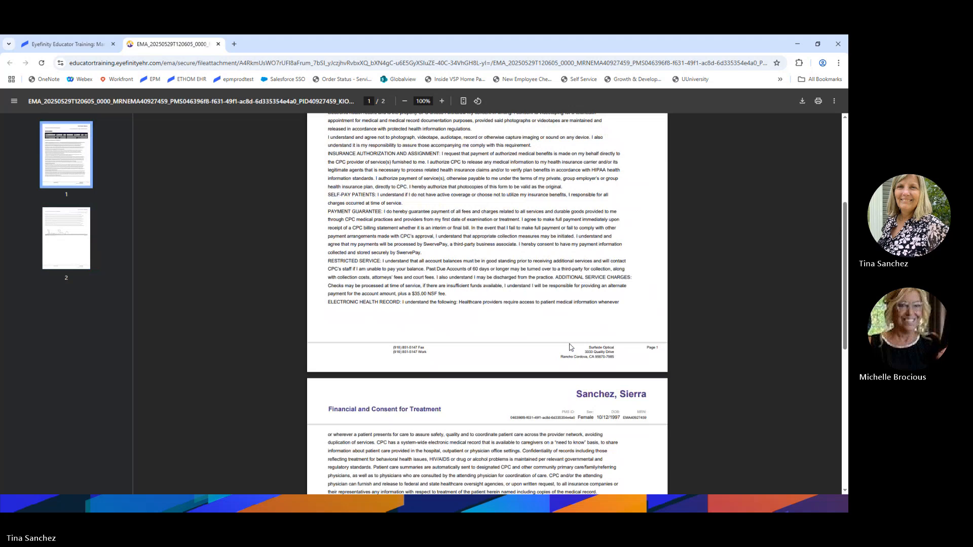
{"action": "scroll", "coordinate": [570, 347], "scroll_direction": "up", "scroll_amount": 4}
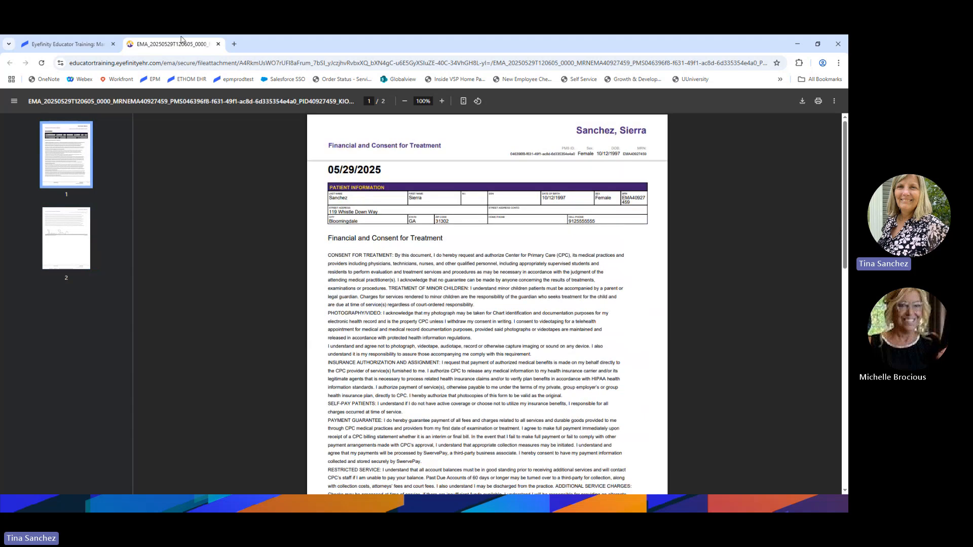
{"action": "left_click", "coordinate": [219, 44]}
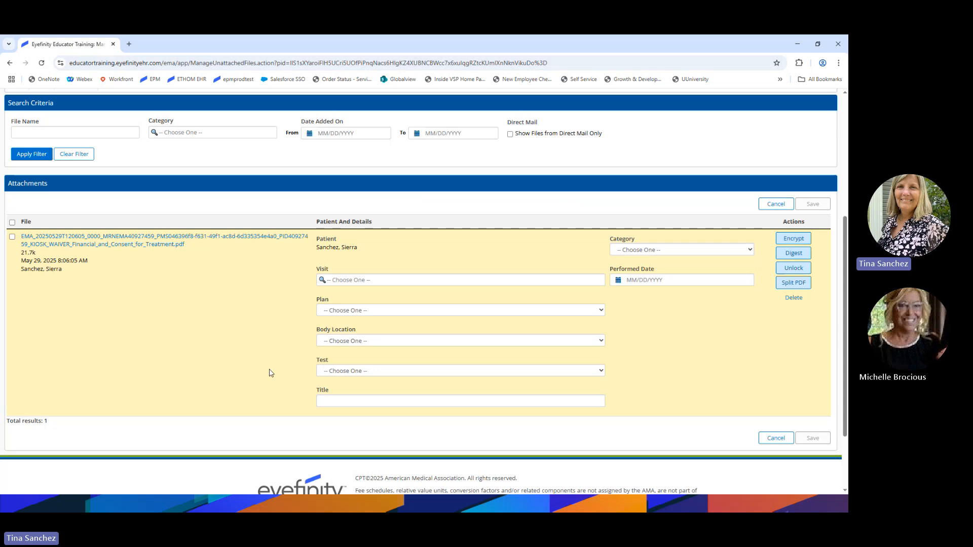
Examine the consent attachment's Visit, Title, Category and Performed Date fields, including the available category options and date picker, without entering any values.
{"action": "left_click", "coordinate": [437, 282]}
{"action": "left_click", "coordinate": [283, 308]}
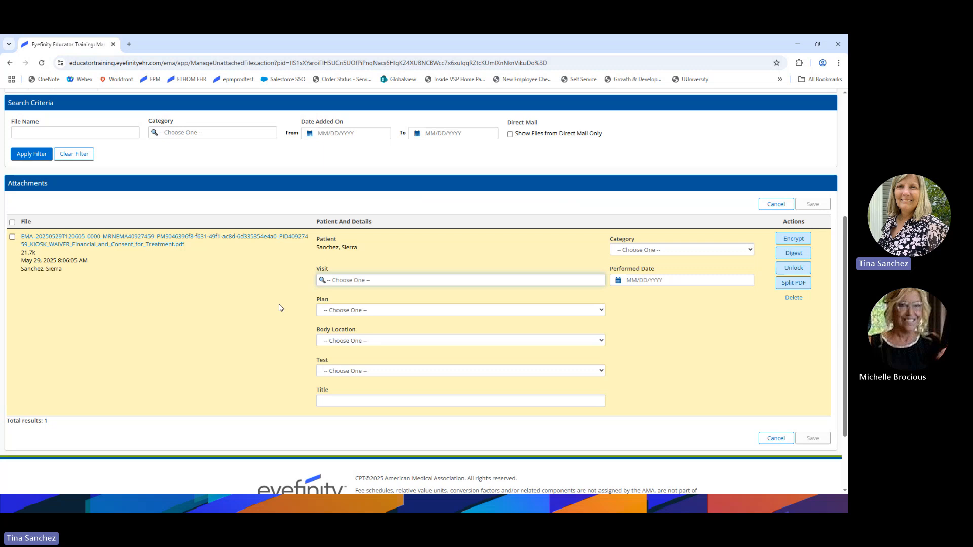
{"action": "left_click", "coordinate": [336, 400]}
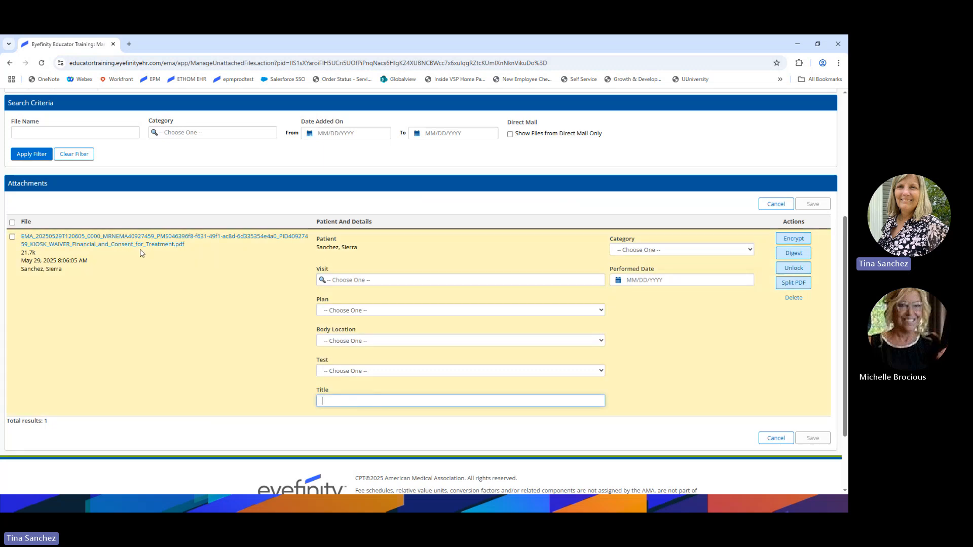
{"action": "left_click", "coordinate": [703, 250]}
{"action": "scroll", "coordinate": [682, 376], "scroll_direction": "down", "scroll_amount": 3}
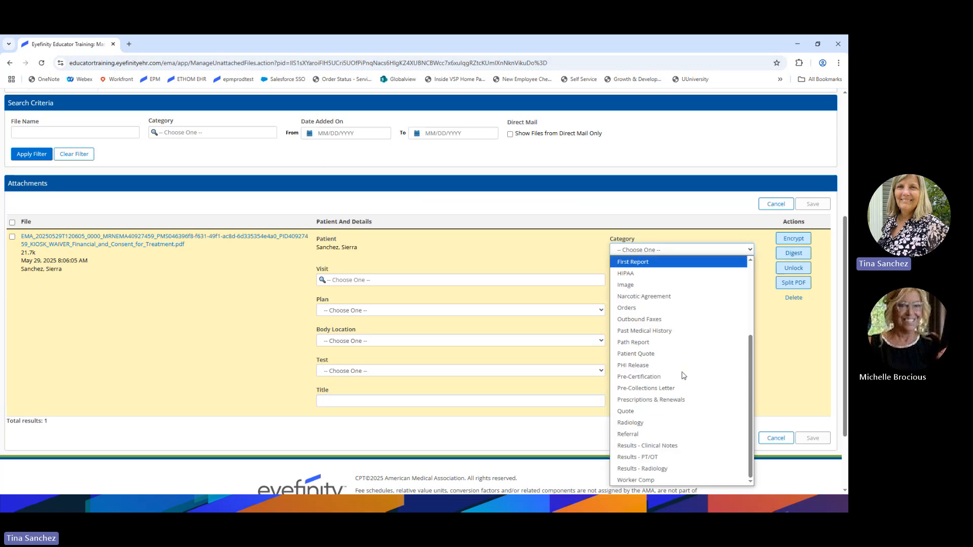
{"action": "scroll", "coordinate": [682, 376], "scroll_direction": "up", "scroll_amount": 3}
{"action": "left_click", "coordinate": [794, 338]}
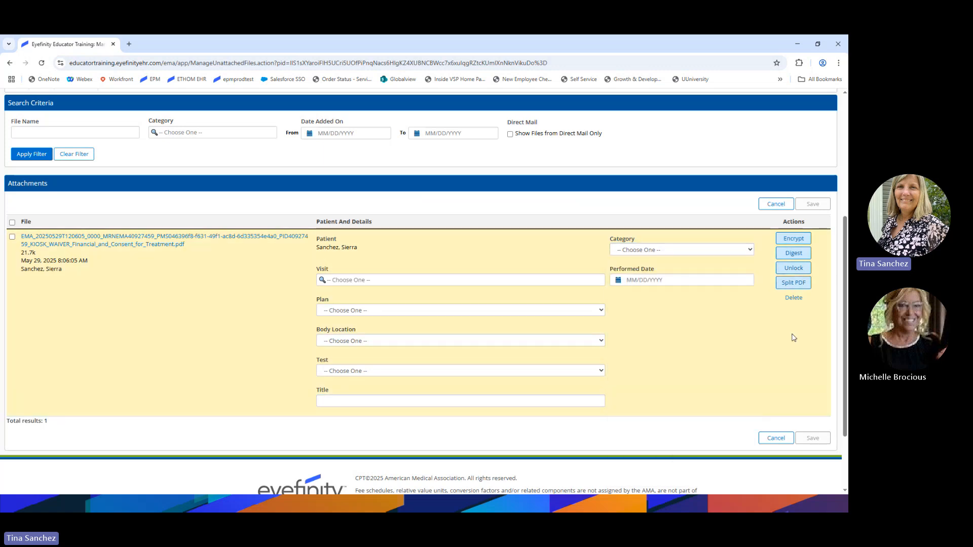
{"action": "left_click", "coordinate": [669, 279]}
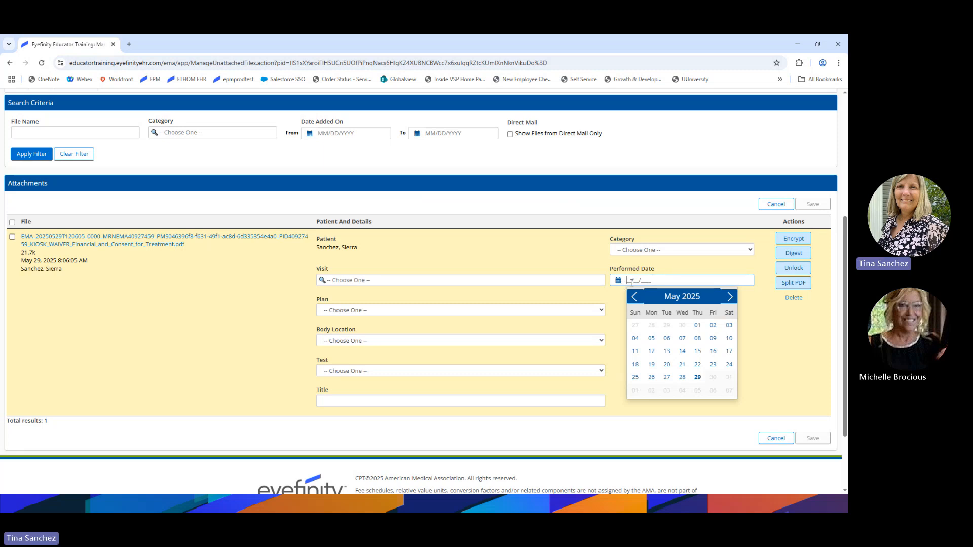
{"action": "left_click", "coordinate": [161, 327]}
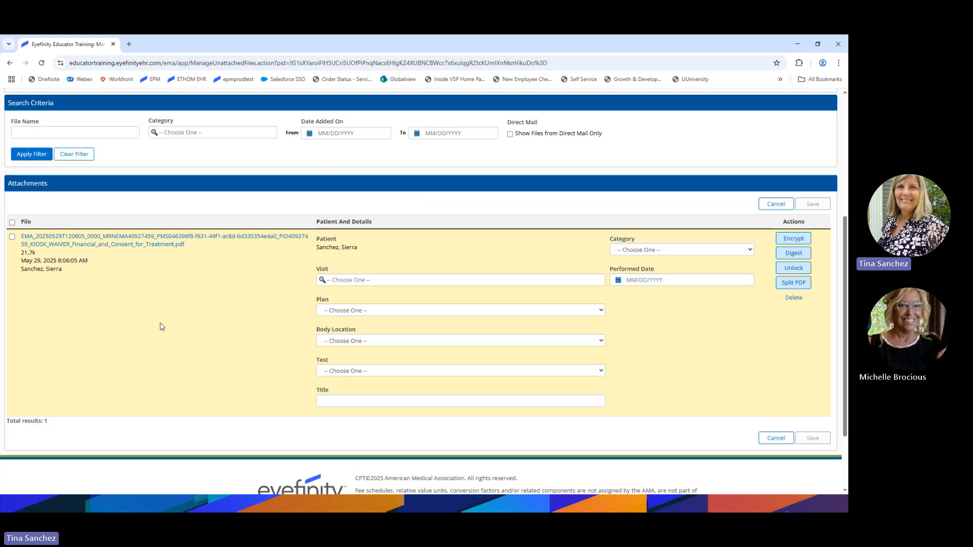
{"action": "scroll", "coordinate": [126, 282], "scroll_direction": "up", "scroll_amount": 1}
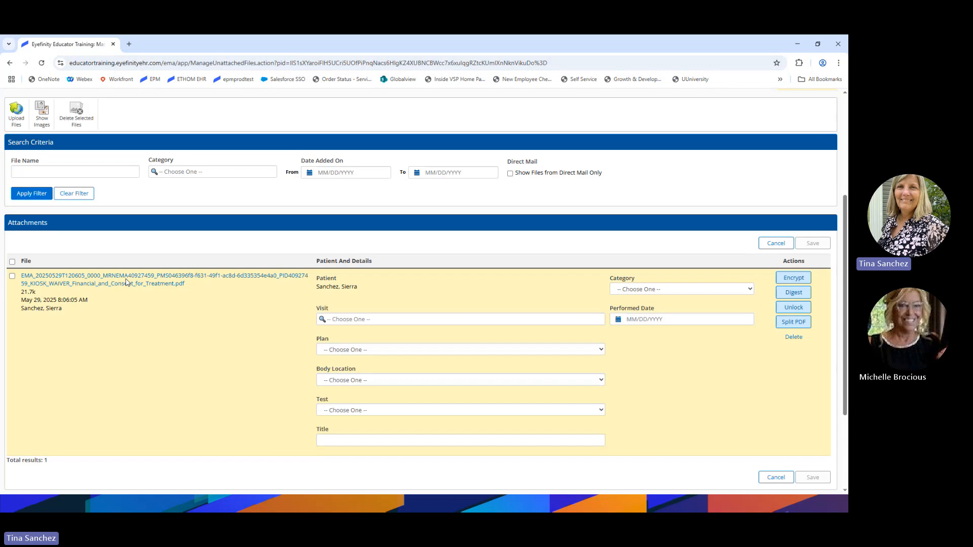
{"action": "scroll", "coordinate": [126, 282], "scroll_direction": "up", "scroll_amount": 4}
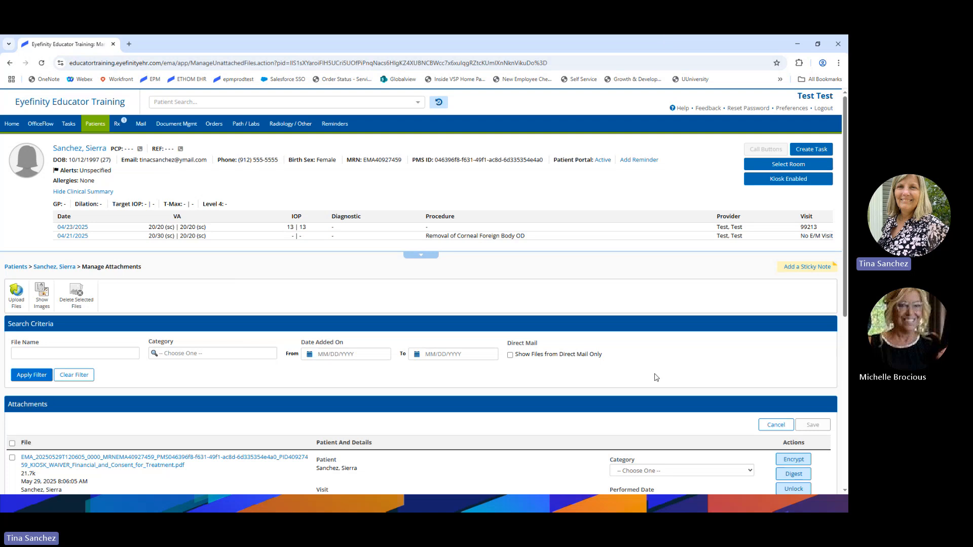
{"action": "left_click", "coordinate": [798, 45]}
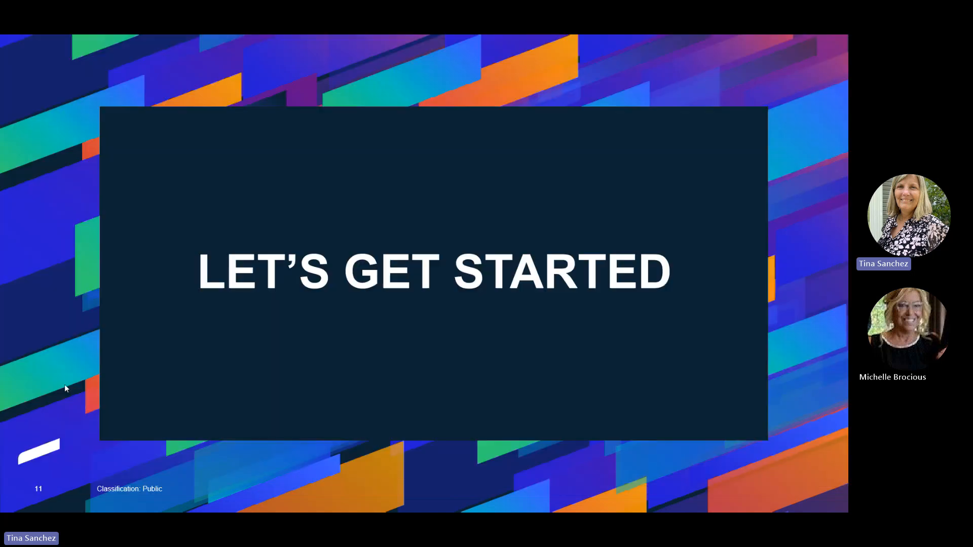
{"action": "left_click", "coordinate": [79, 468]}
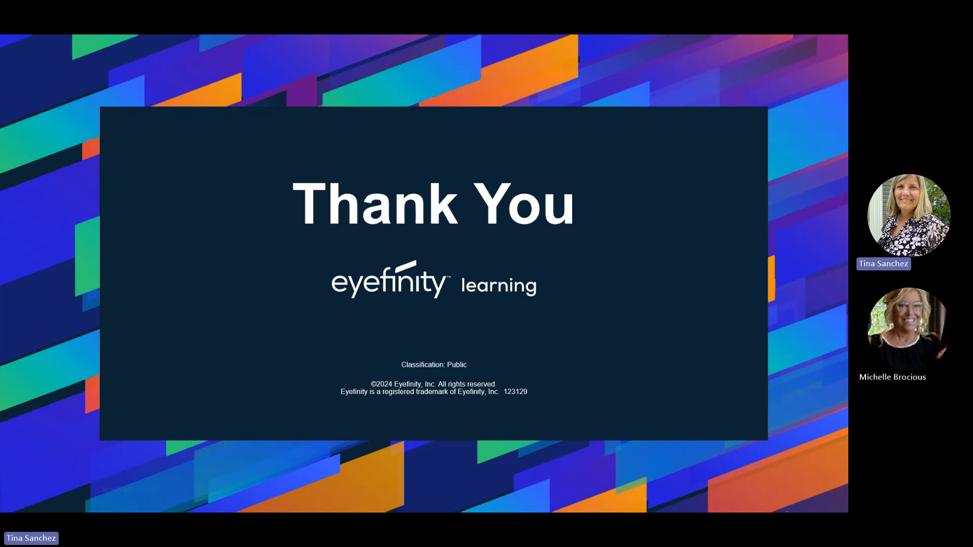